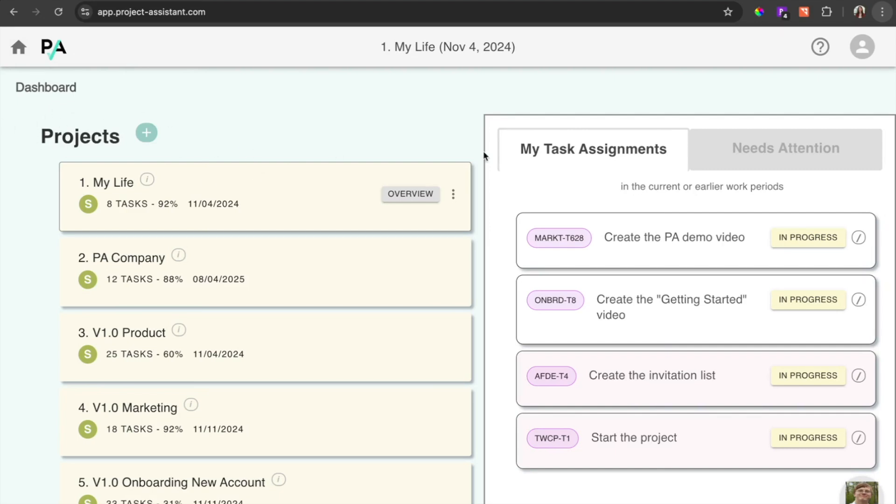
View the dashboard's items that need attention
left_click(804, 143)
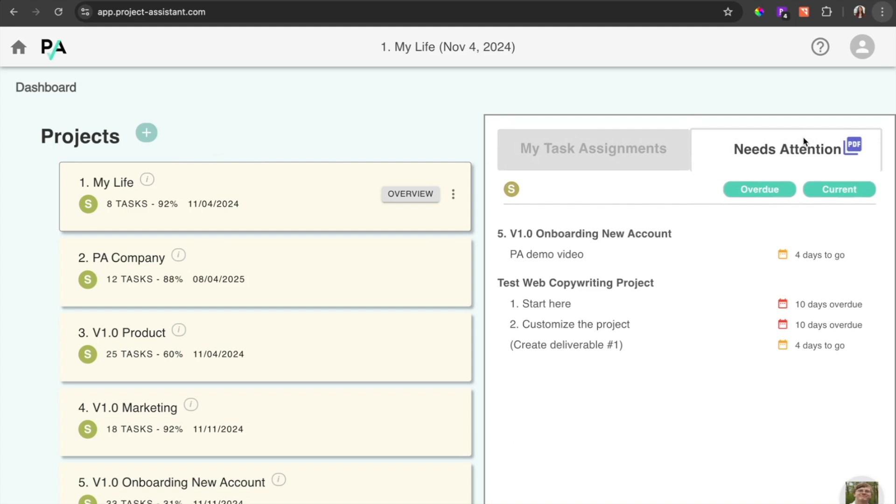
Start creating a new project and read the description of the Build a New Workflow template
left_click(146, 136)
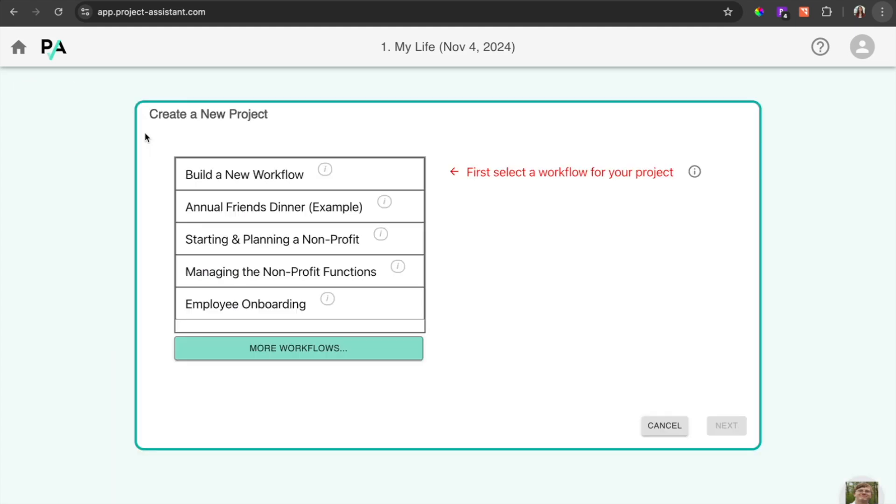
left_click(324, 171)
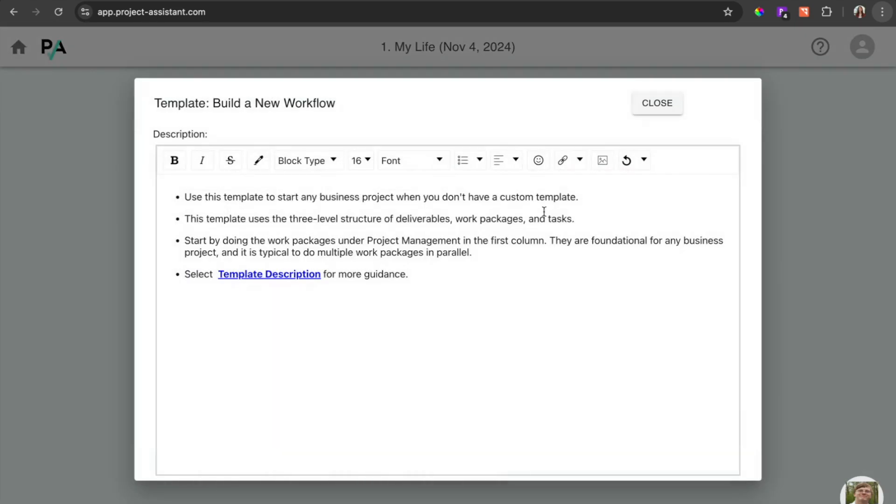
left_click(651, 104)
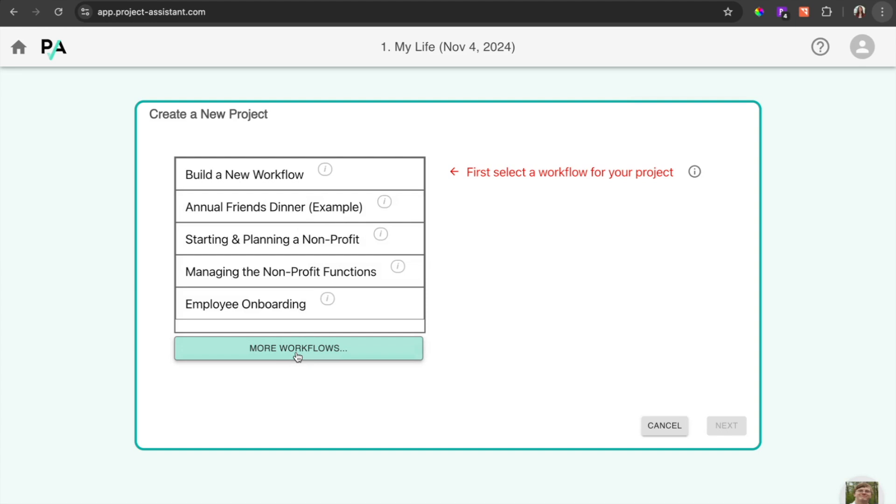
Choose the Employee Onboarding workflow and name the new project Employee Onboarding
left_click(257, 304)
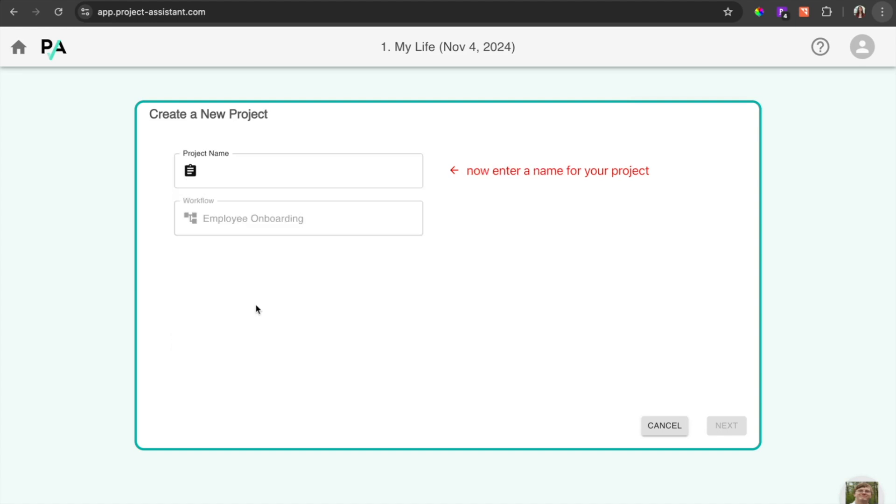
left_click(298, 172)
type("Em")
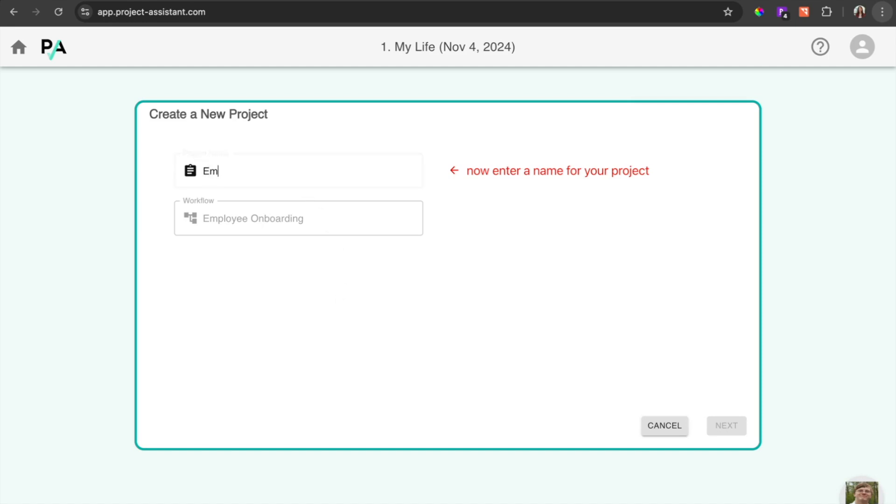
type("ployee Onboarding")
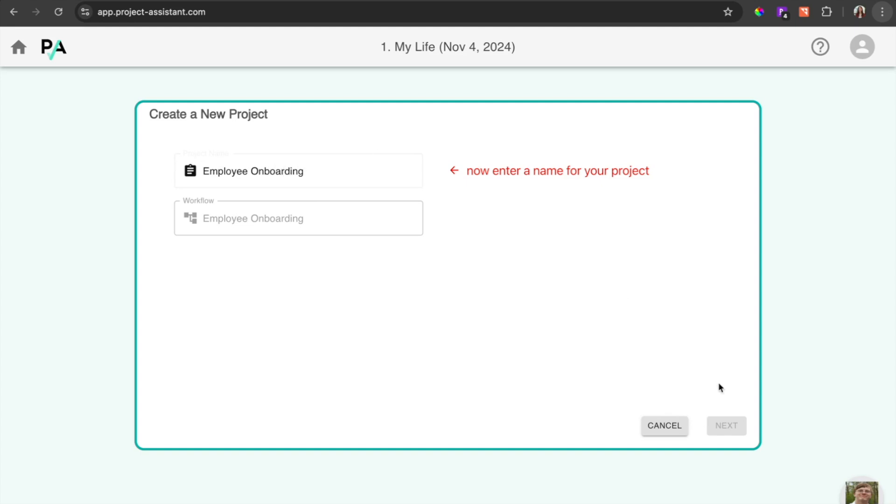
left_click(726, 428)
Assign the account owner's e-mail as both sponsor and project manager of the new project
left_click(294, 274)
left_click(274, 357)
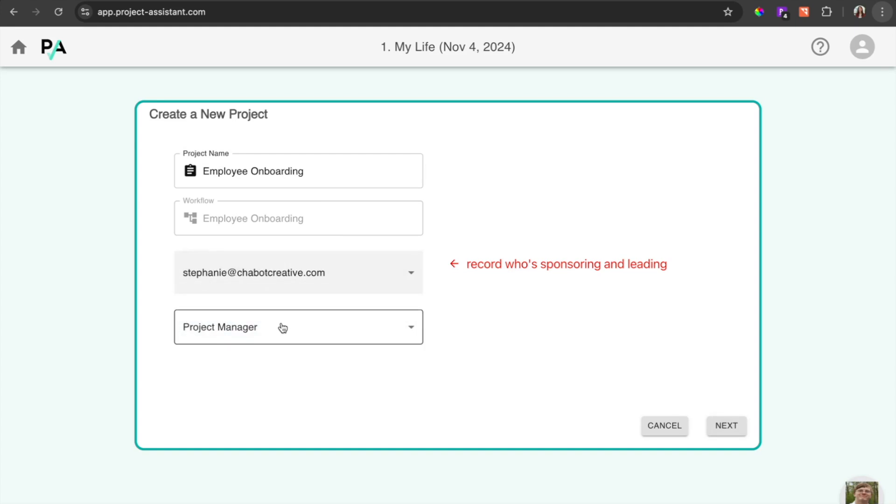
left_click(282, 326)
left_click(260, 417)
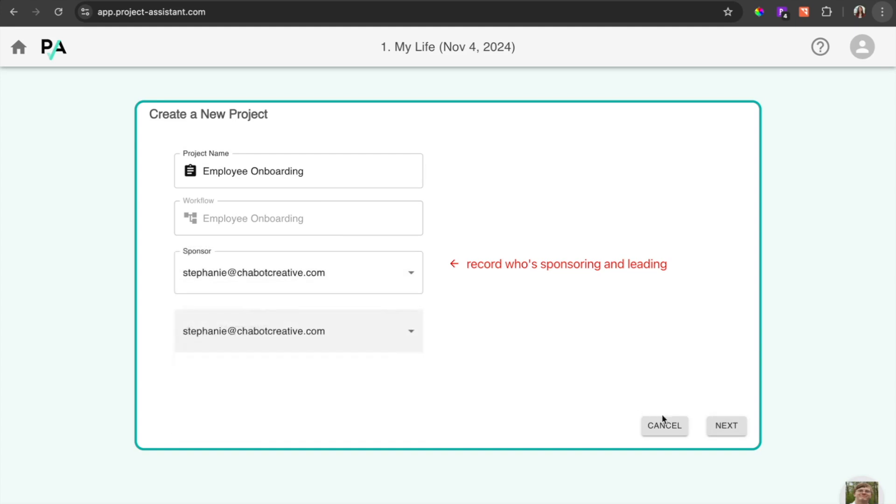
left_click(734, 422)
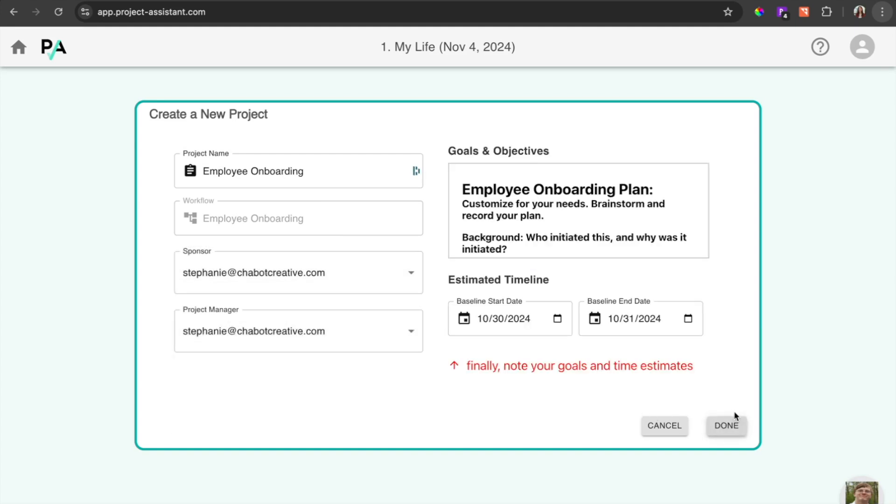
Set the project's baseline end date to November 7, 2024 and finish creating the project
left_click(687, 319)
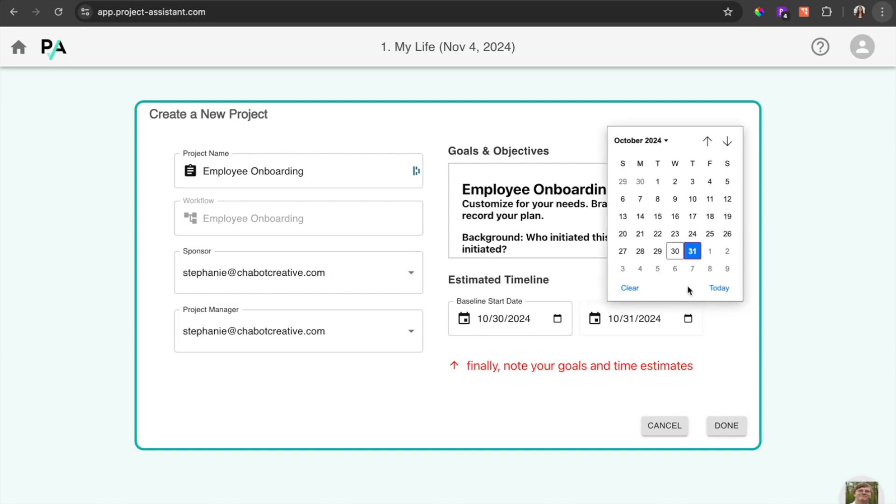
left_click(692, 269)
left_click(717, 423)
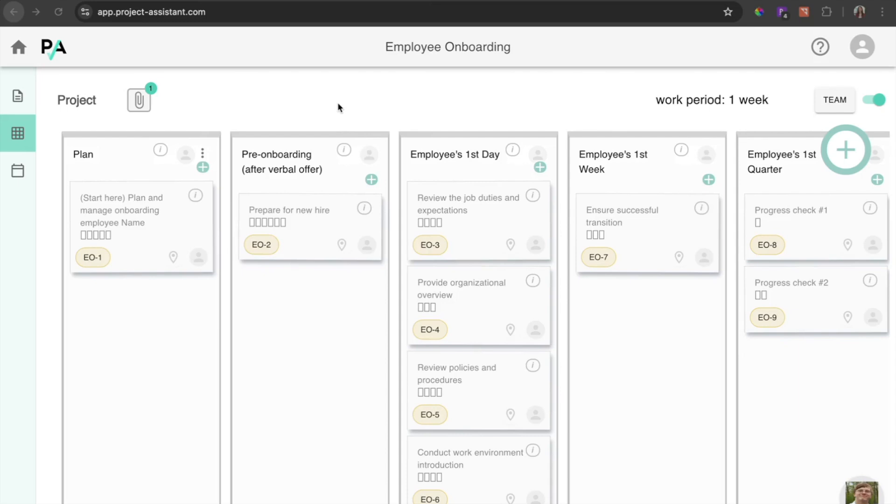
Look over the project's plan outline and return to the project board
left_click(15, 97)
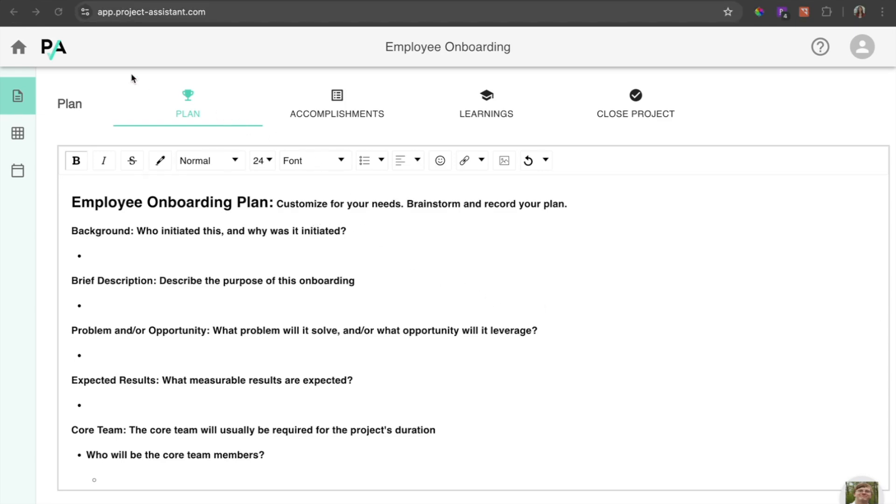
left_click(17, 135)
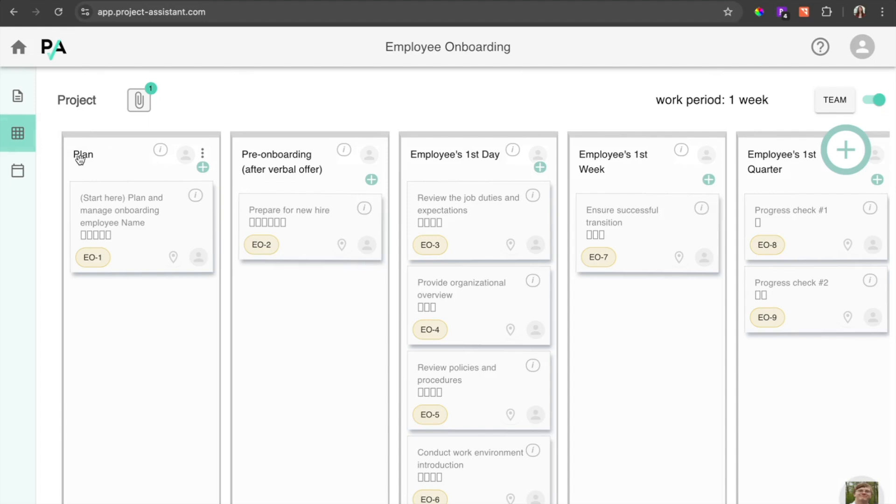
Set the task "Launch onboarding employee Name" in the Plan column's start-here task group to In Progress
left_click(126, 204)
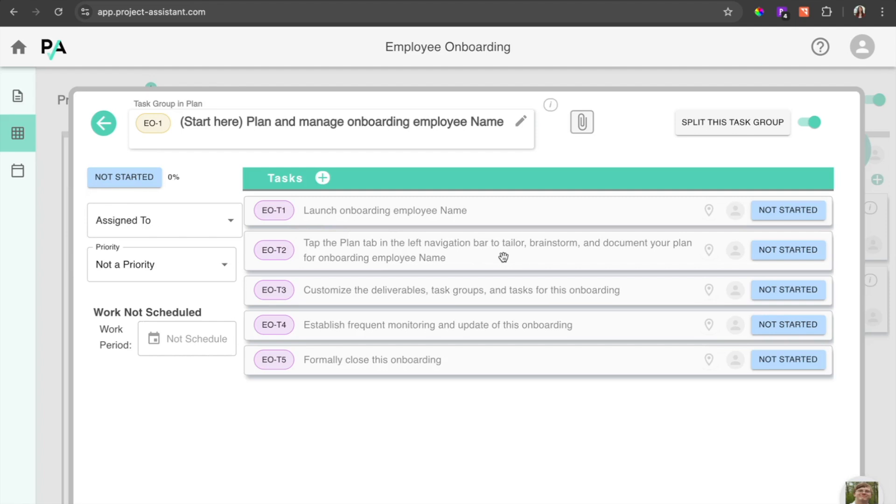
left_click(793, 216)
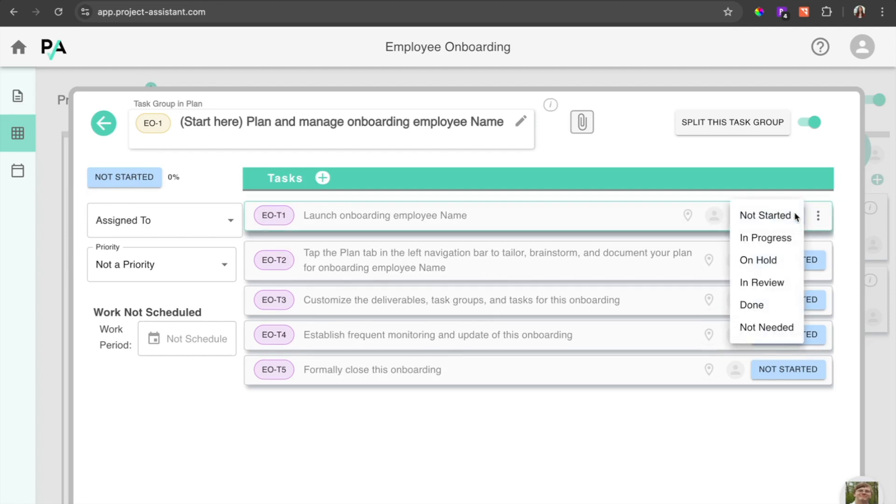
left_click(783, 238)
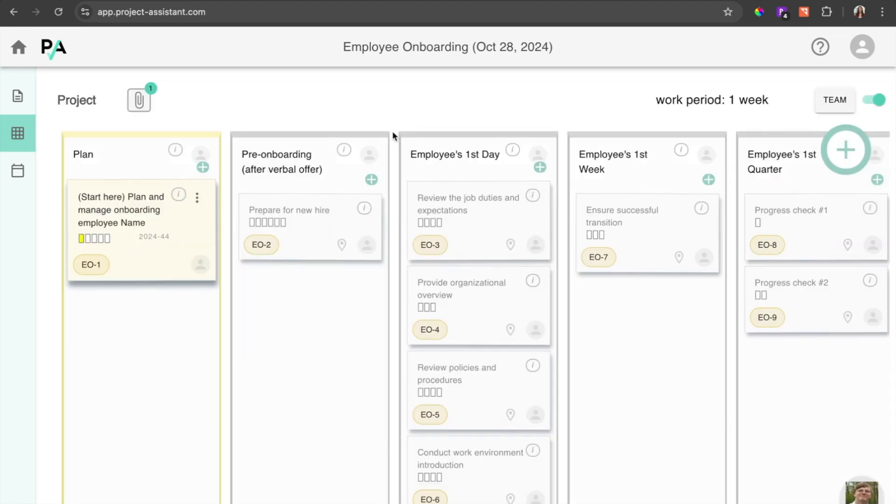
Pin the task groups Prepare for new hire, Review the job duties and expectations, and Provide organizational overview
left_click(341, 250)
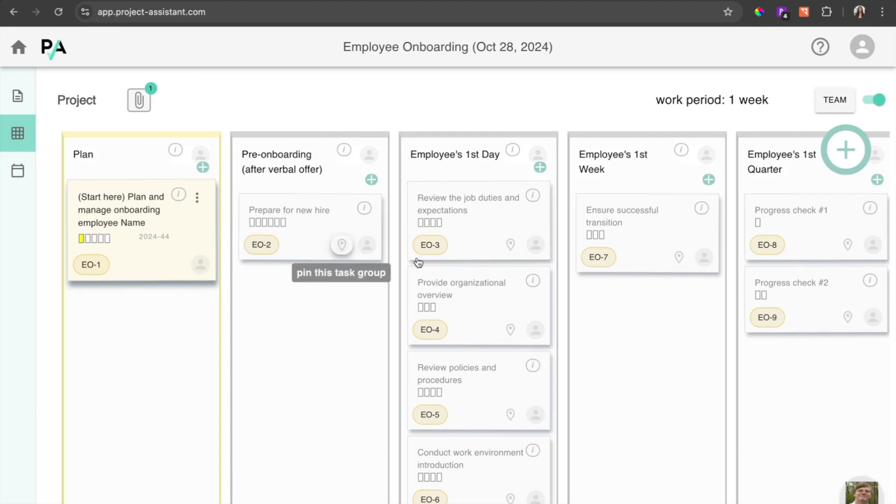
left_click(512, 244)
left_click(510, 339)
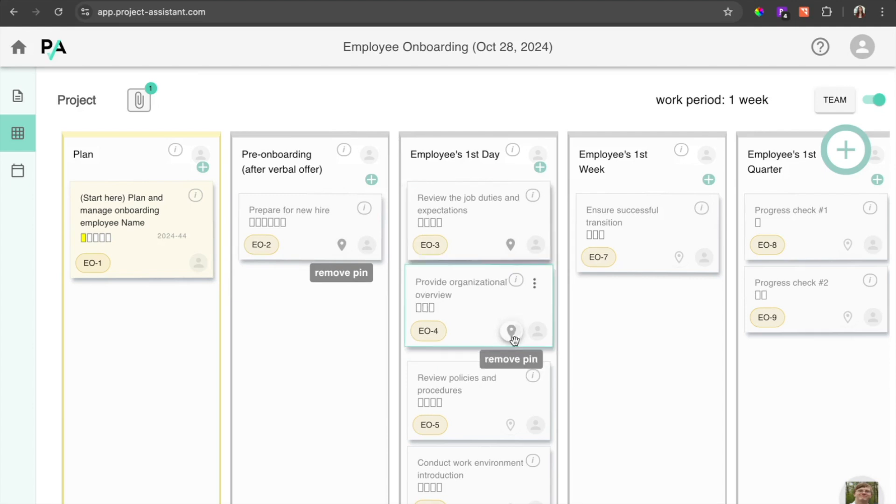
Change the project timeline's work period to 2 weeks
left_click(18, 174)
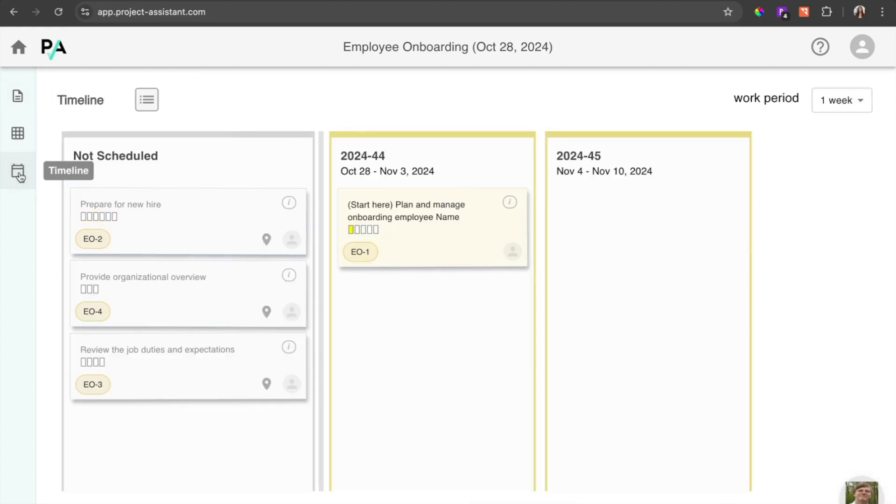
left_click(844, 101)
left_click(836, 123)
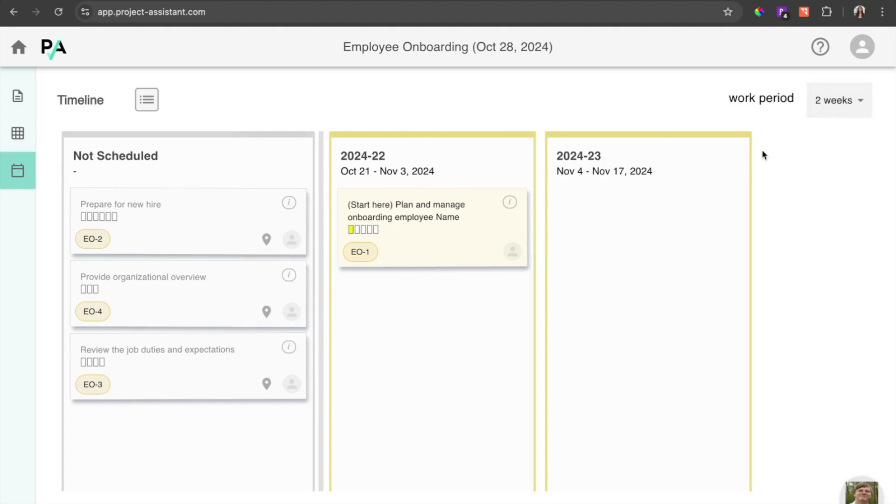
Schedule Prepare for new hire in period 2024-22, and Provide organizational overview and Review the job duties and expectations in period 2024-23
left_click_drag(172, 210, 408, 322)
left_click_drag(207, 224, 713, 233)
left_click_drag(99, 189, 582, 314)
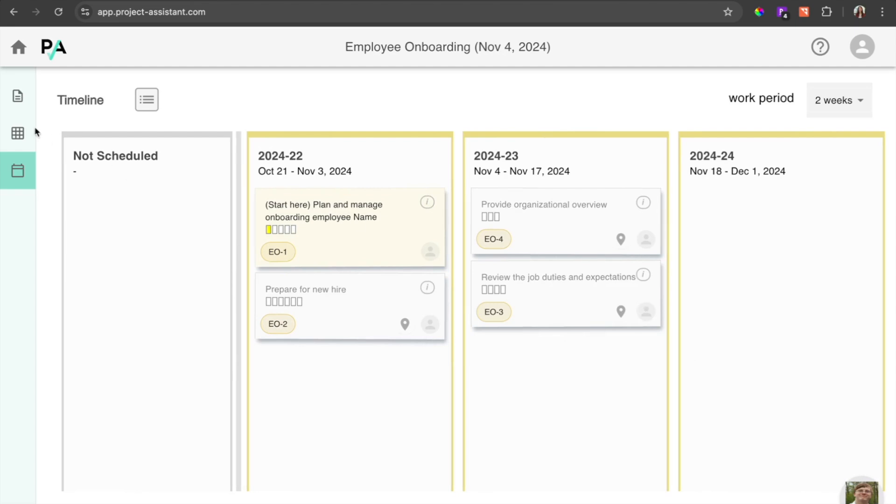
Reschedule the Plan column's start-here task group to work period 2024-23 from the project board
left_click(18, 133)
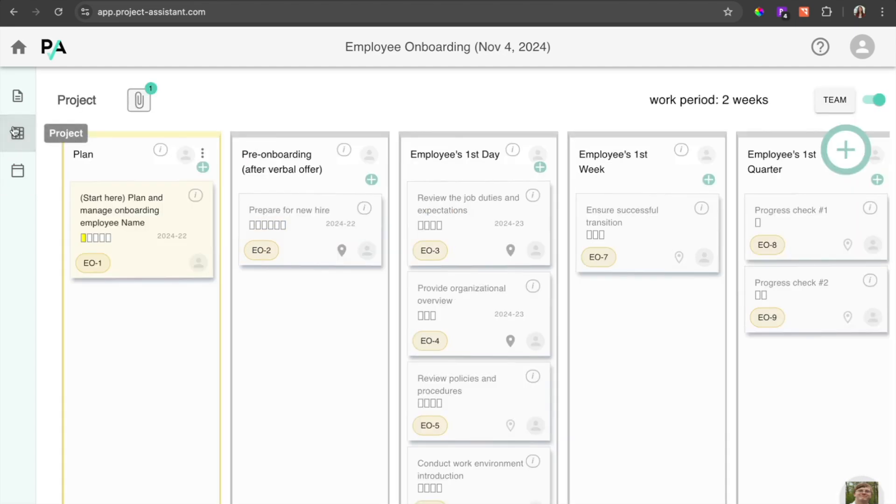
left_click(149, 225)
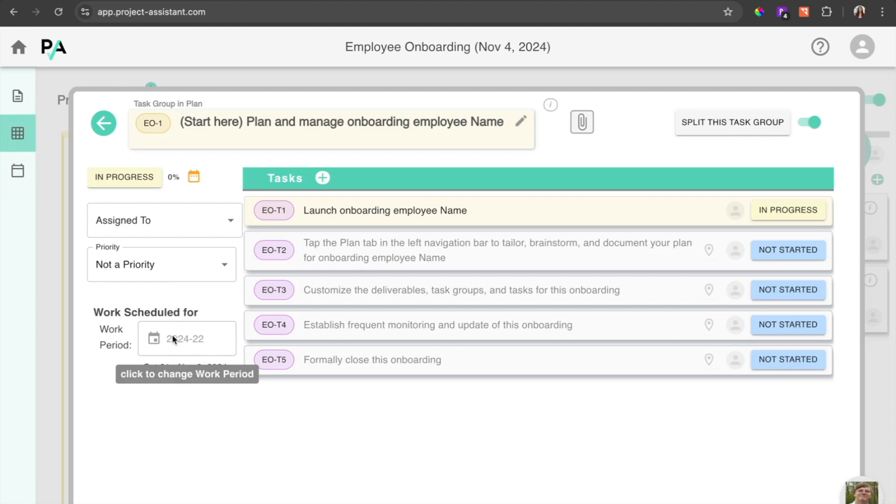
left_click(155, 340)
left_click(99, 299)
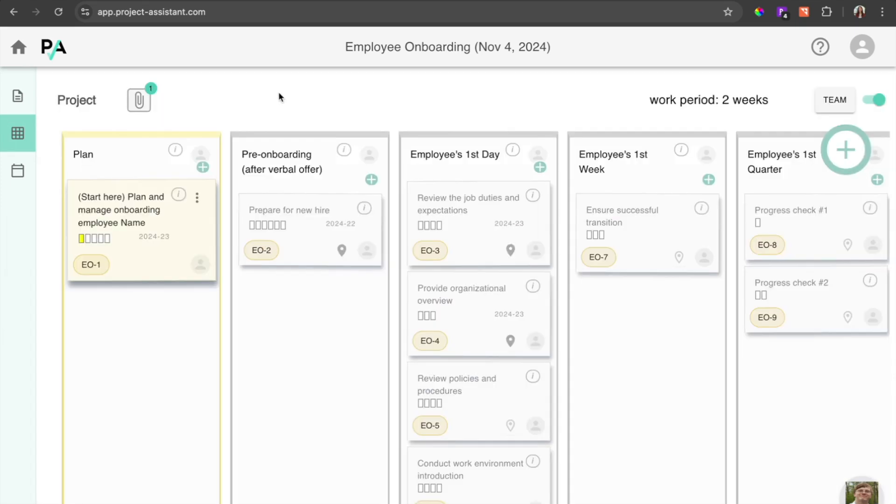
Replace the start-here task group's one-line summary with "New Employee Onboarding" and save it
left_click(178, 199)
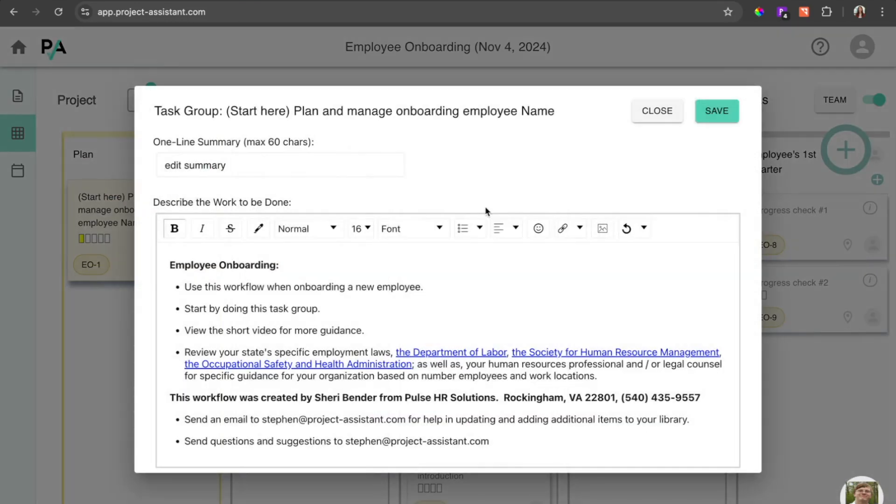
left_click_drag(282, 164, 146, 168)
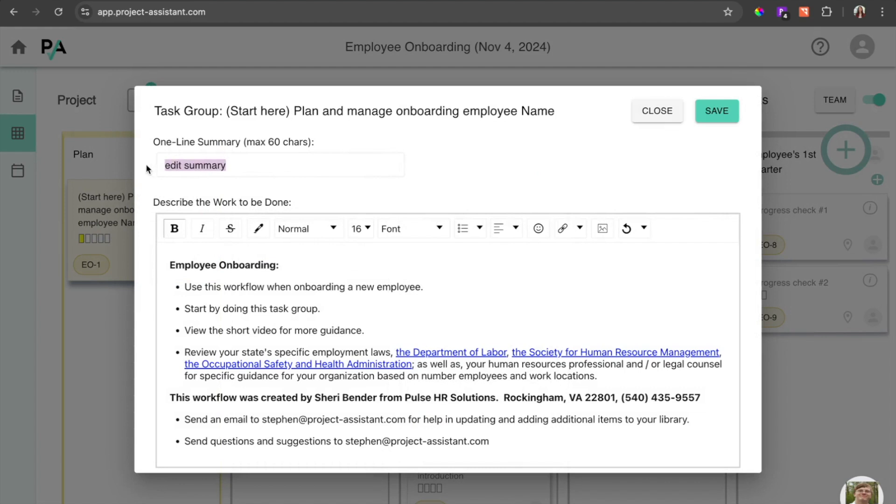
type("N")
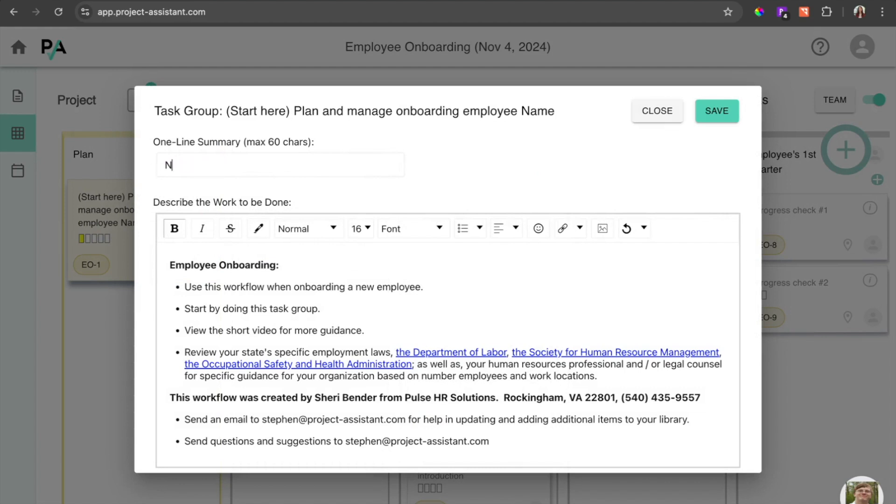
type("ew Employee Onboarding")
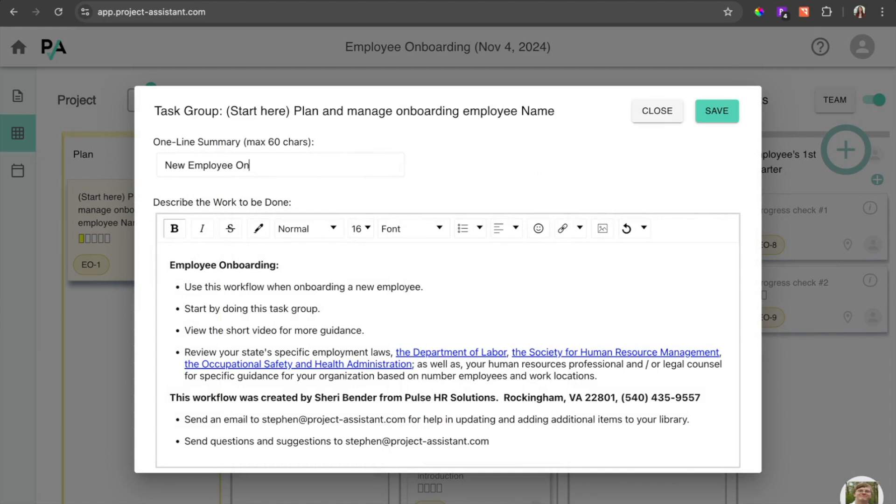
left_click(708, 121)
mouse_move(181, 200)
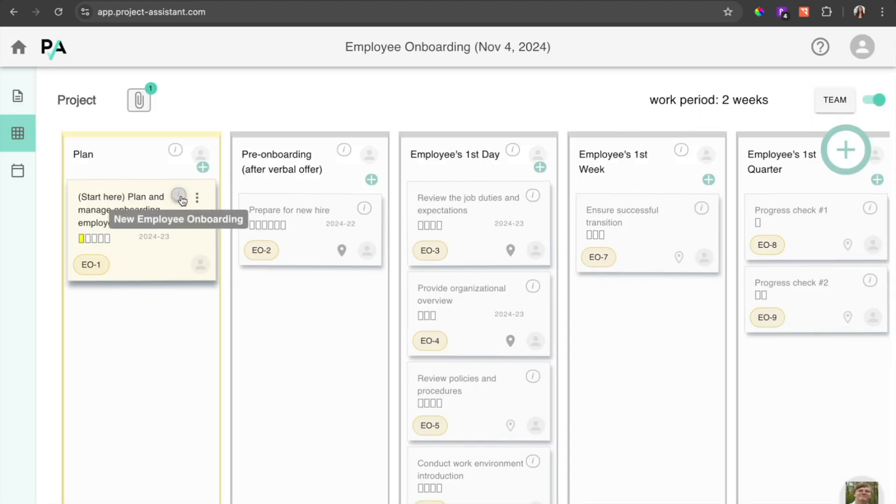
Check the dashboard's items that need attention and reopen the Employee Onboarding project
left_click(17, 49)
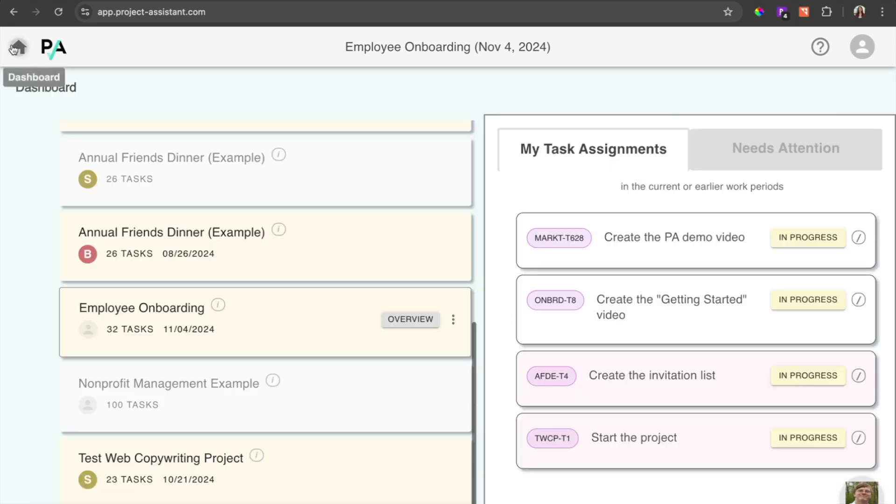
left_click(743, 157)
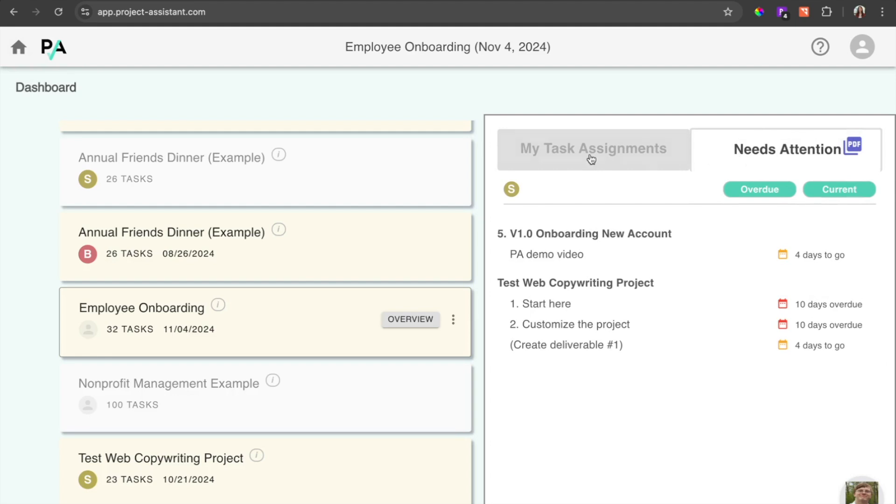
left_click(161, 316)
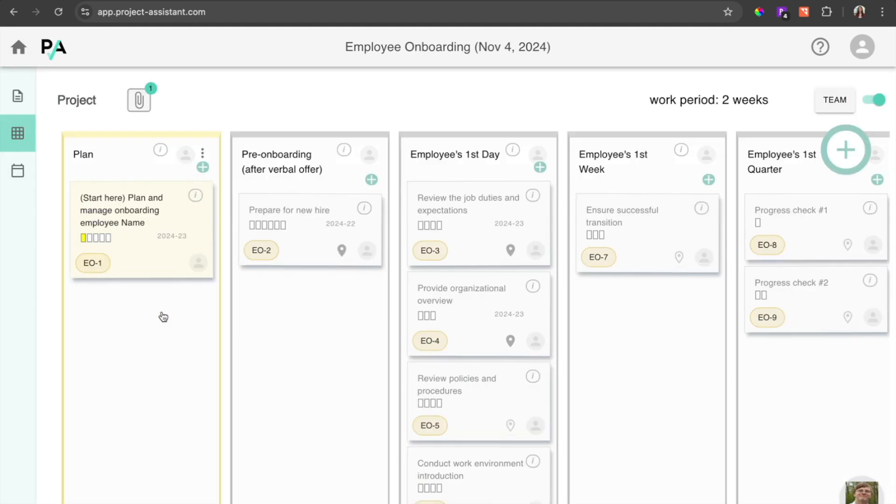
Review the Employee Onboarding project's plan, board and timeline, plus its learnings and project closure outlines
left_click(10, 84)
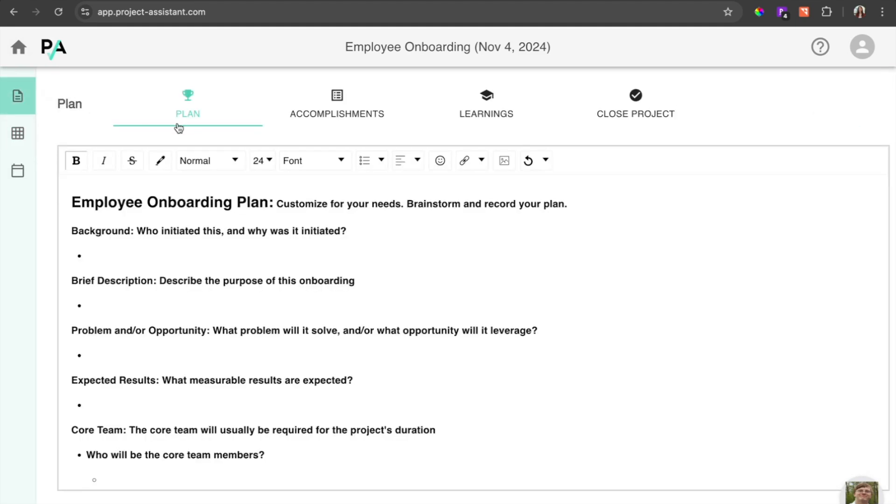
left_click(18, 134)
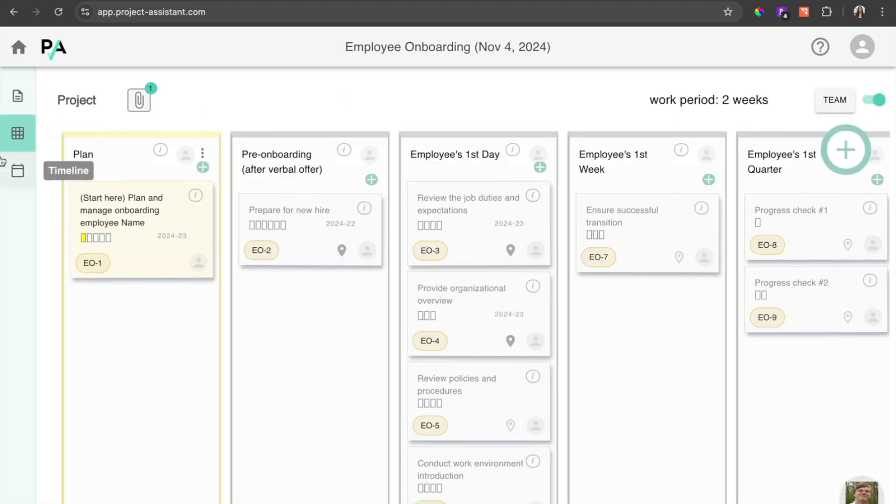
left_click(18, 171)
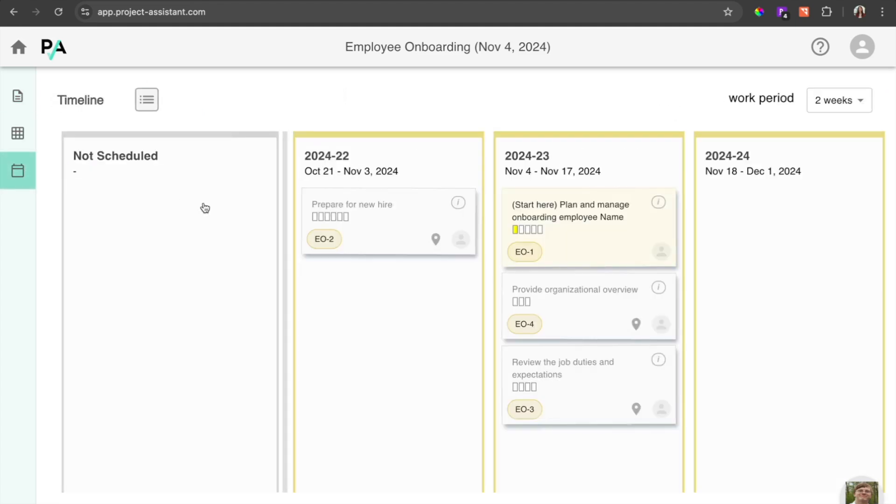
left_click(21, 98)
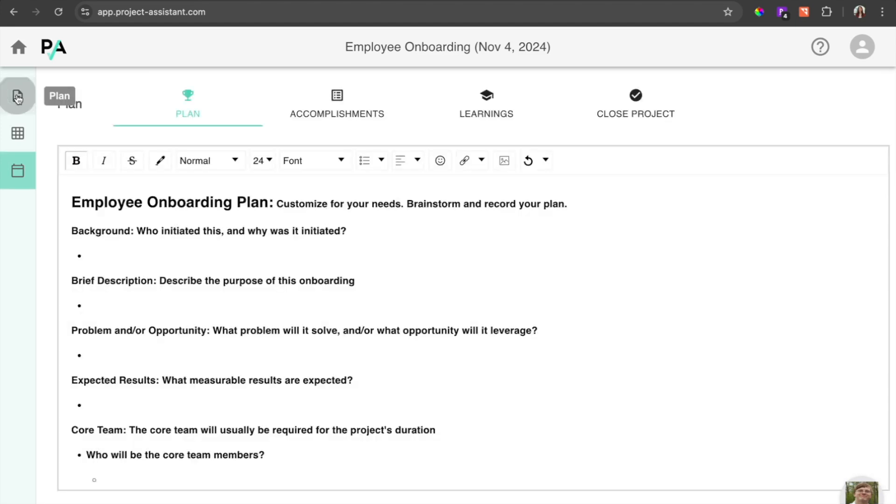
left_click(492, 110)
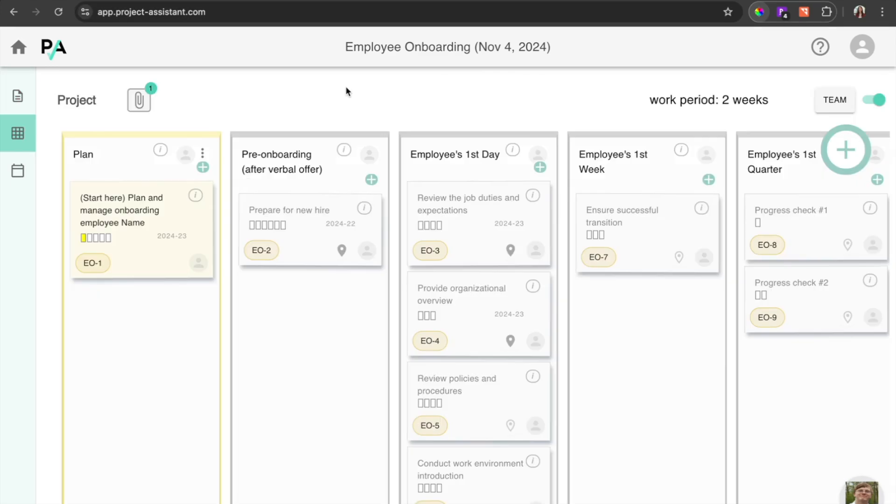
left_click(17, 97)
left_click(662, 109)
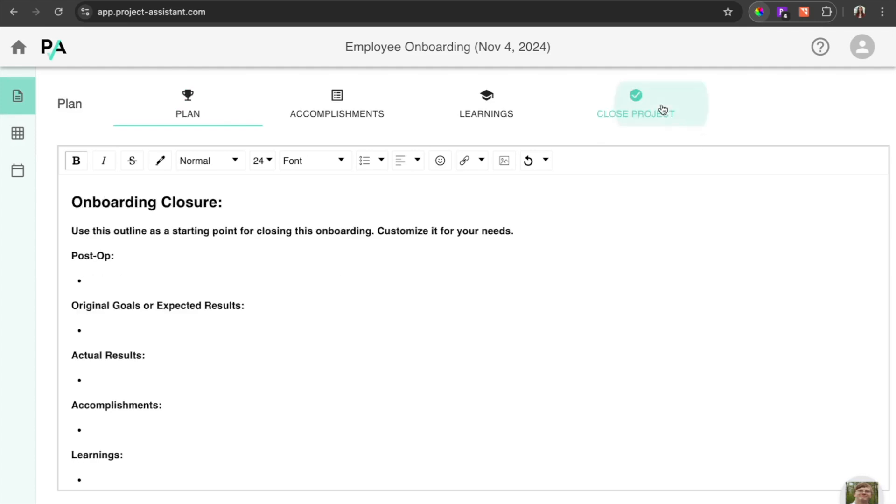